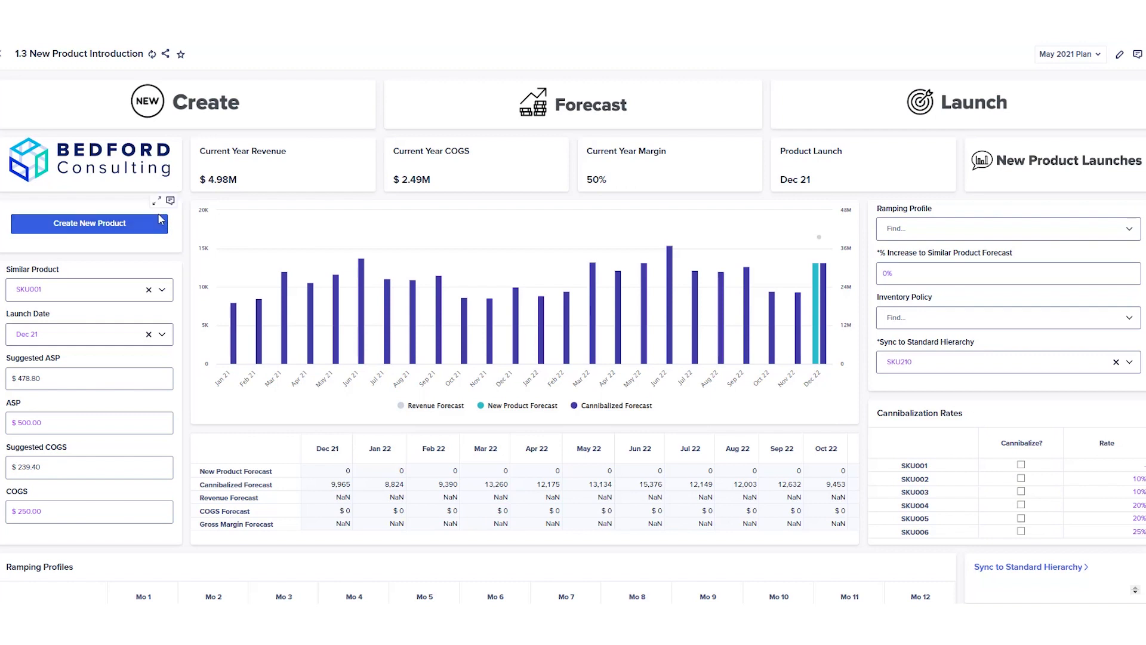
Start a new product named NPI TEST 01 and choose SKU001 as its similar product.
click(150, 229)
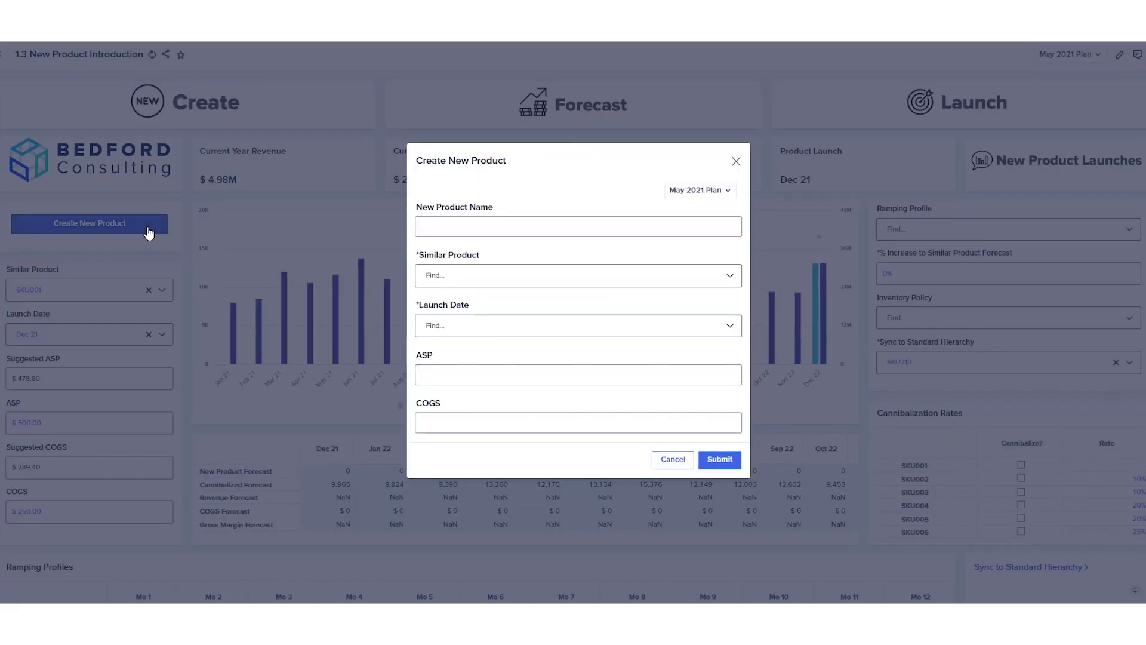
click(436, 225)
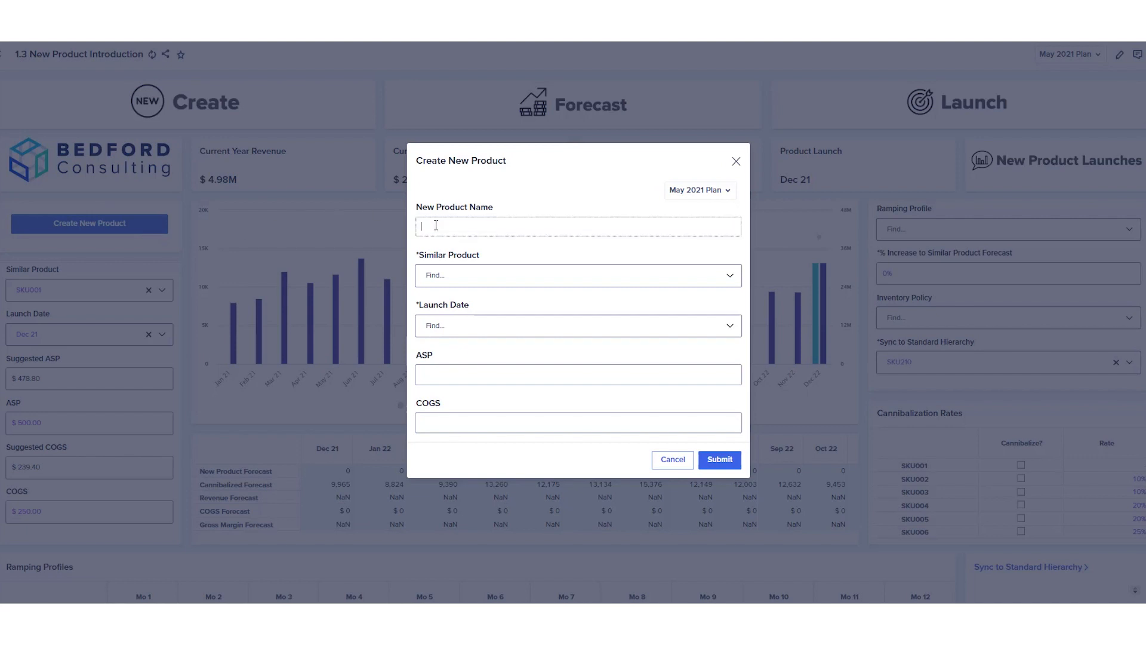
text(NPI TEST 01)
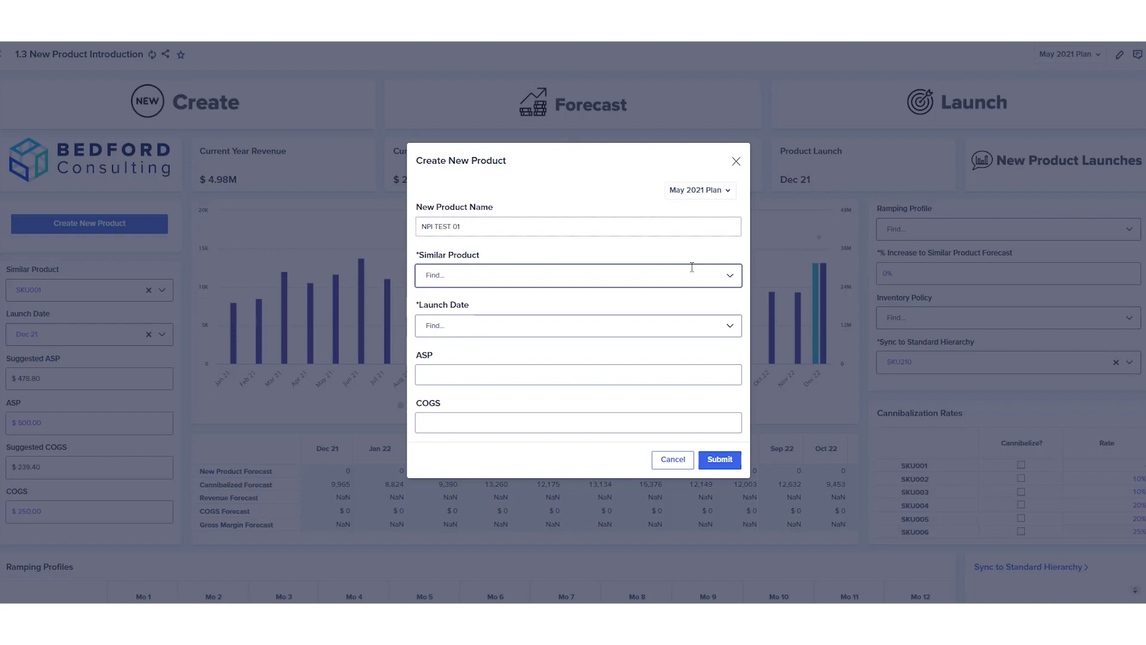
click(729, 277)
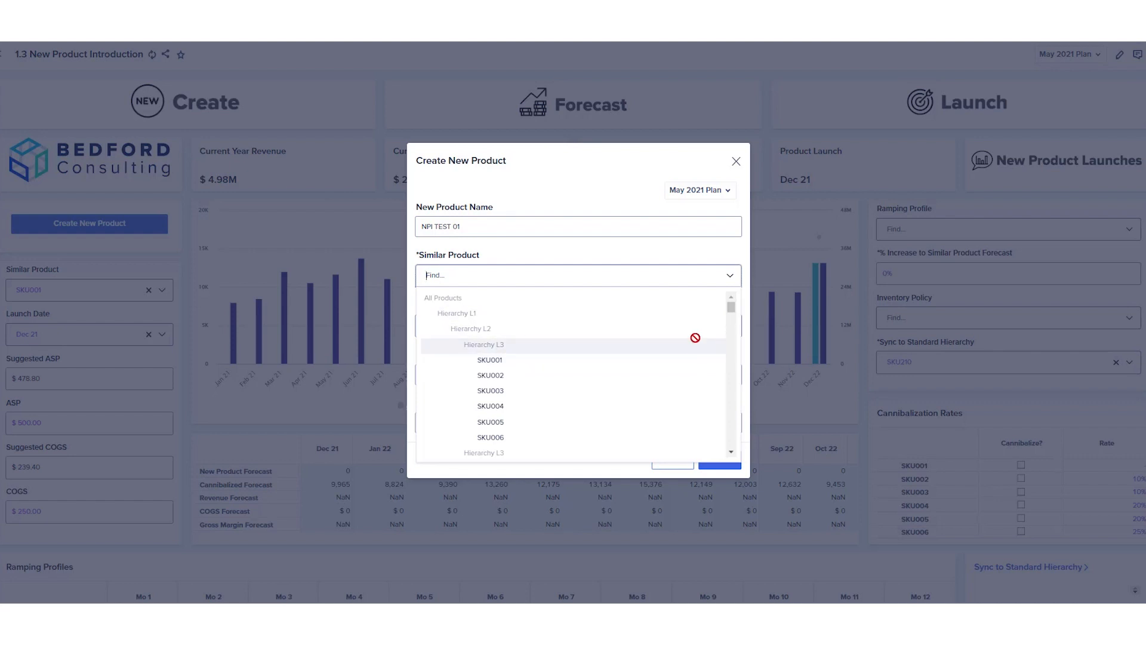
click(692, 367)
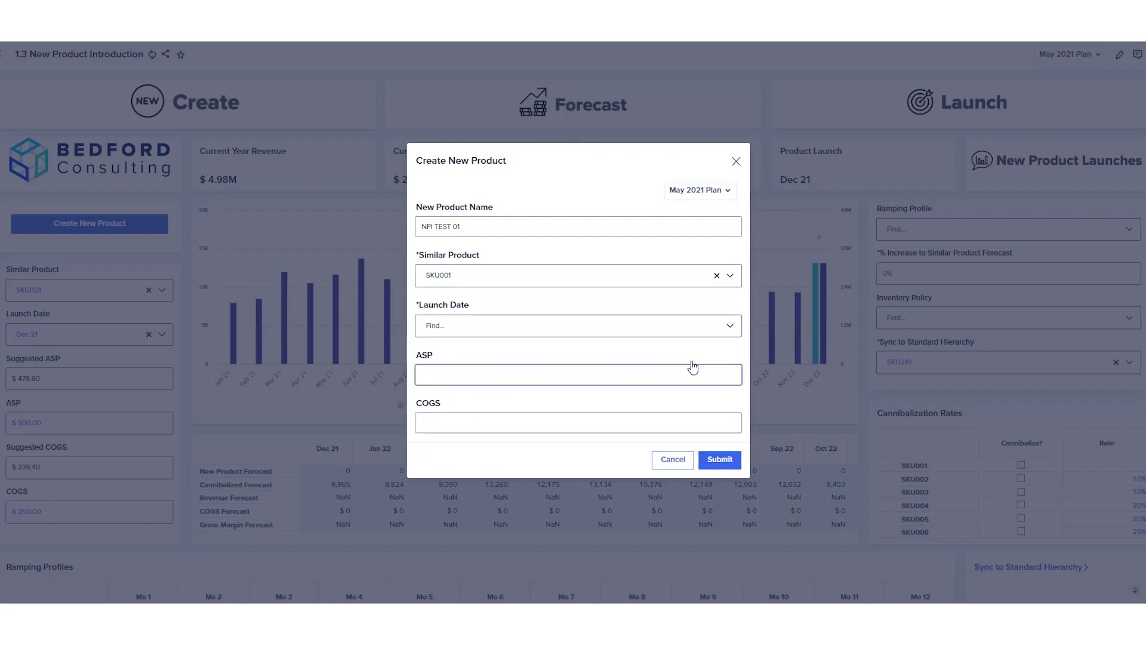
Set the new product's launch date to Jun 22.
click(726, 326)
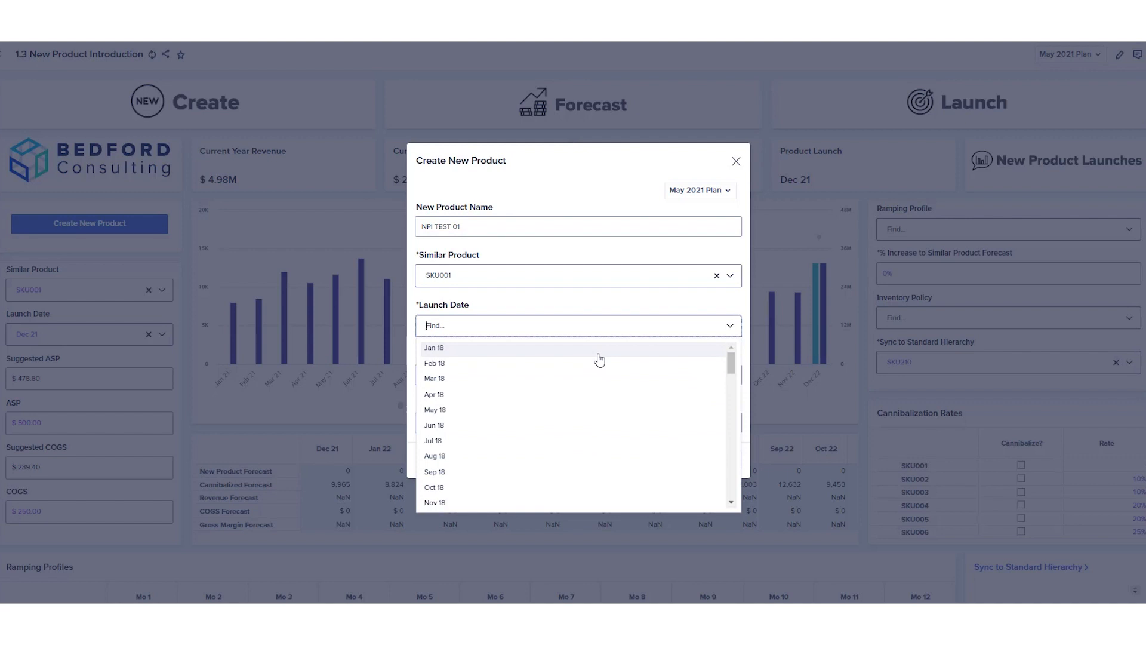
text(jun)
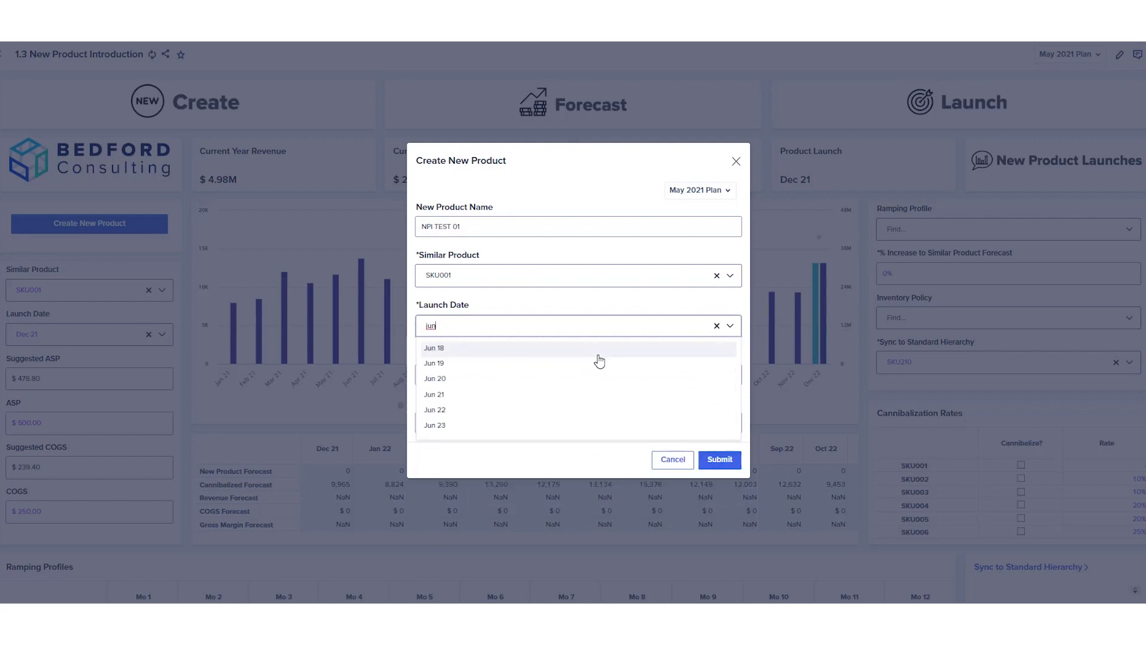
click(585, 410)
Enter an ASP of 500 and COGS of 250, and submit the new product.
click(710, 375)
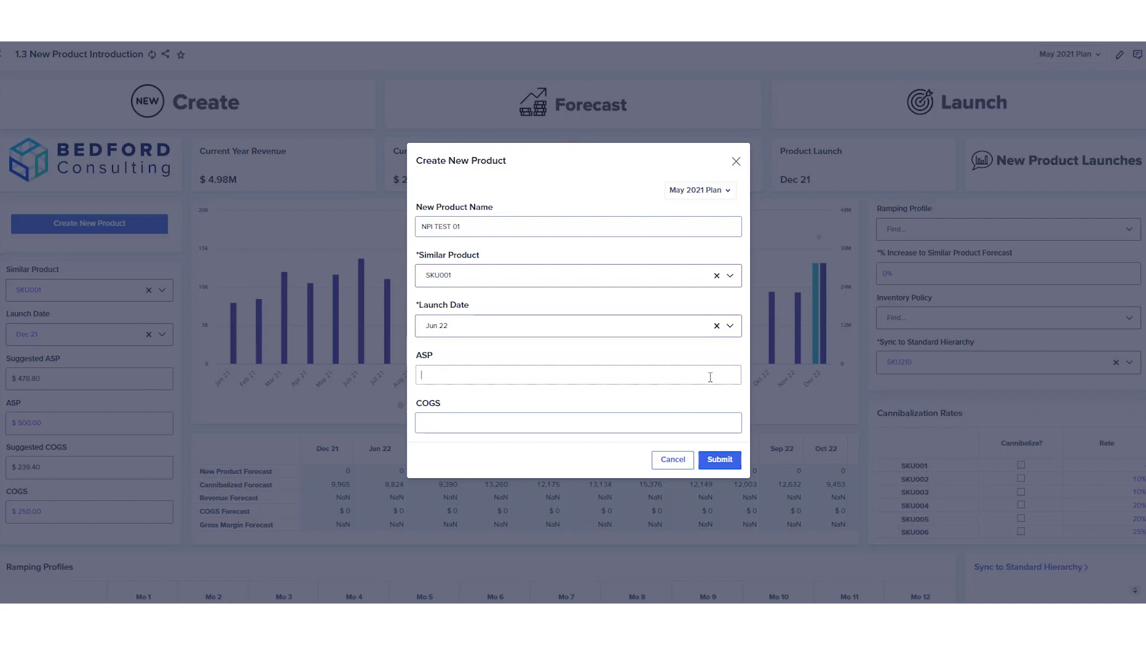
text(500)
key(Tab)
text(25)
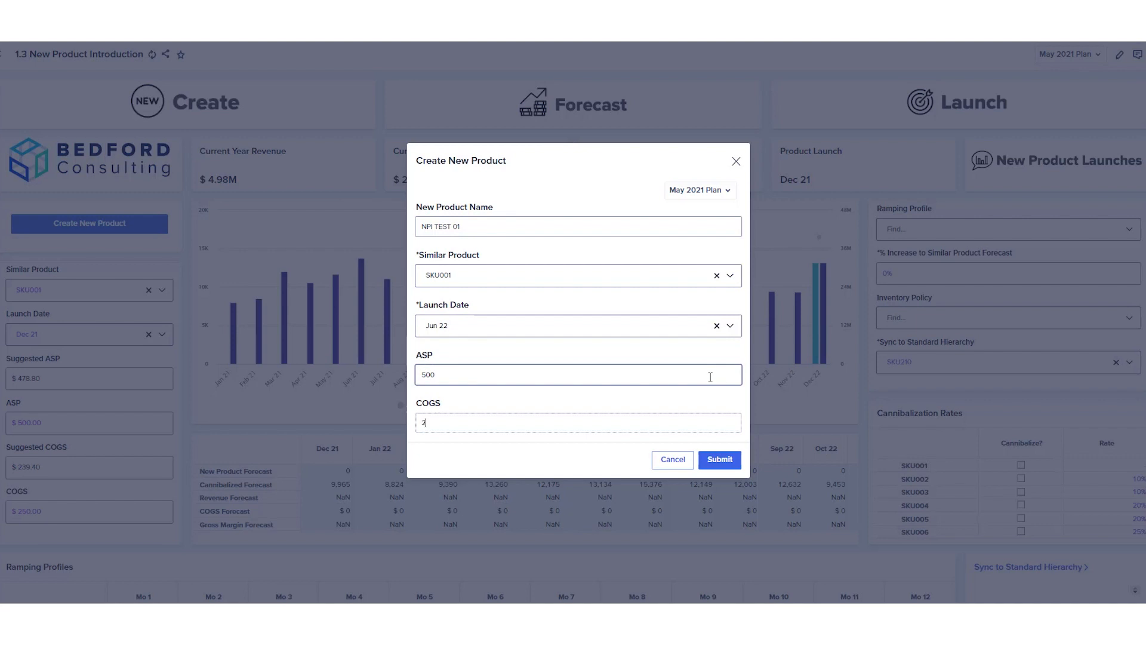
text(0)
click(733, 460)
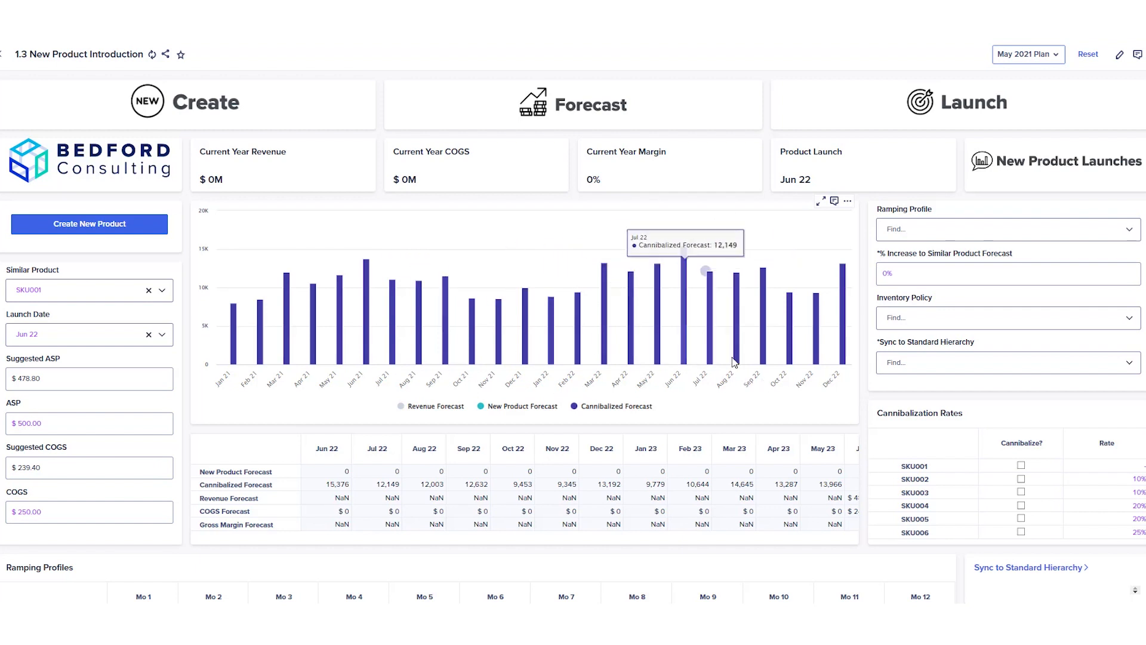
Assign the Mid Range Ramp profile to the new product's forecast.
click(1128, 227)
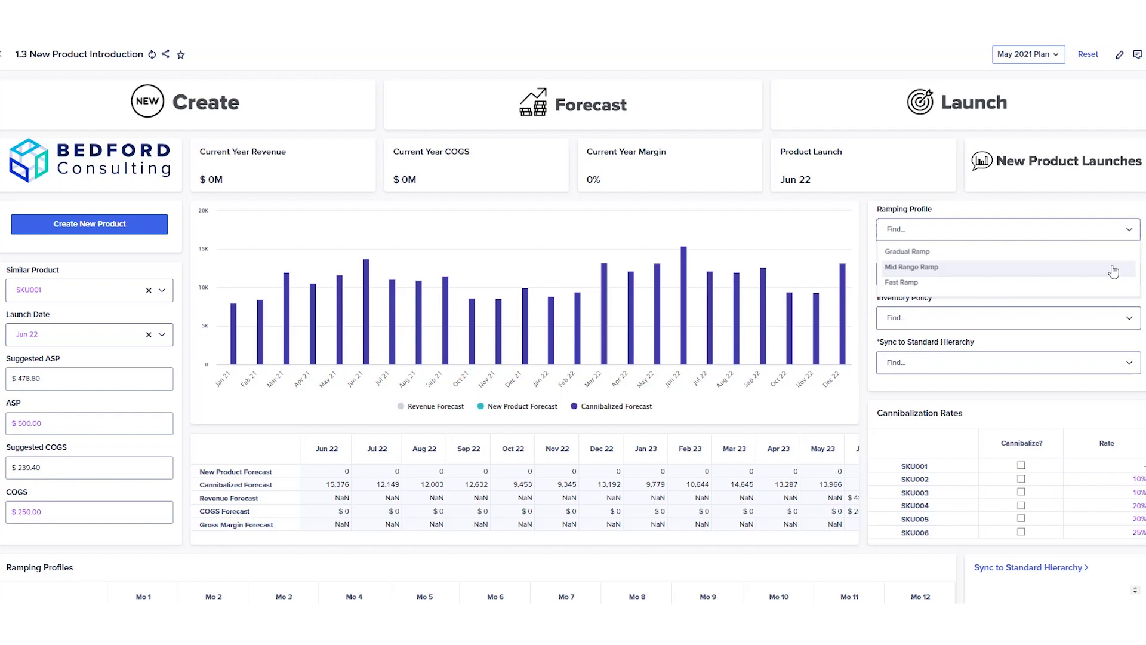
click(1113, 272)
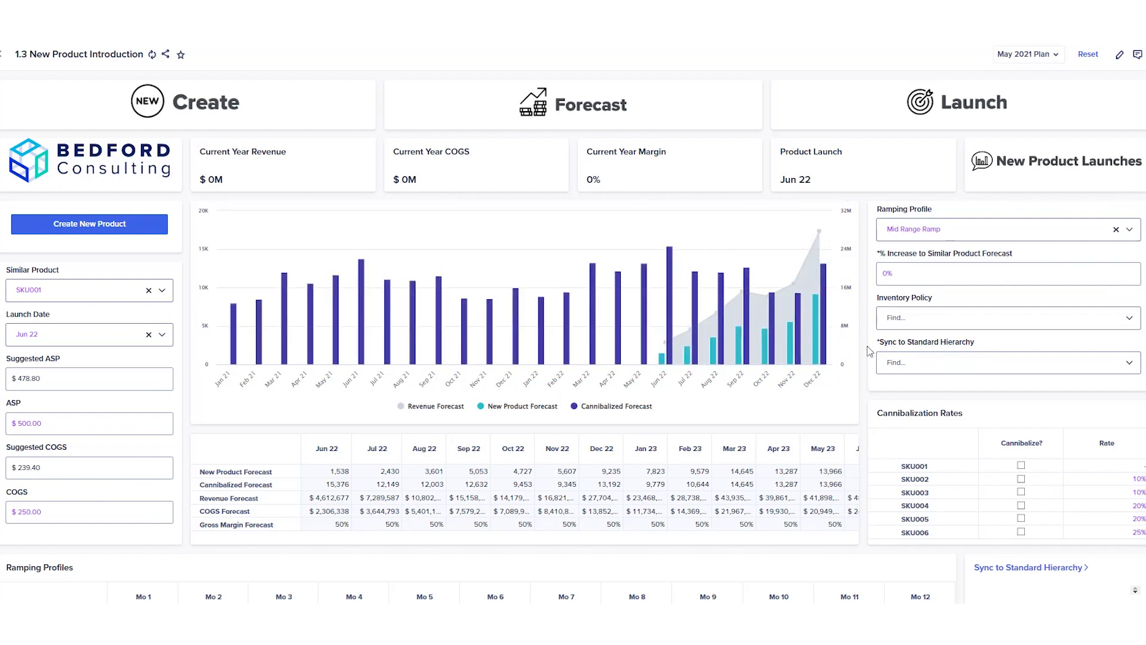
Set the Gradual Ramp profile's Mo 2 rate to 15% in the ramping profiles table.
scroll(869, 351, down, 2)
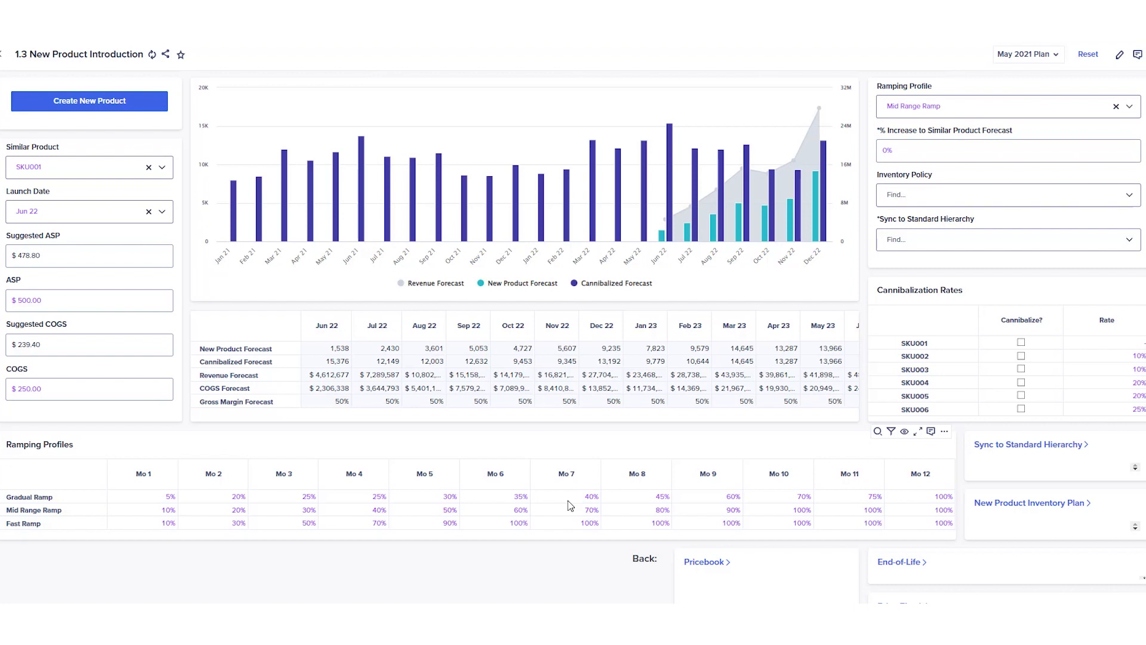
click(239, 500)
text(15)
key(Return)
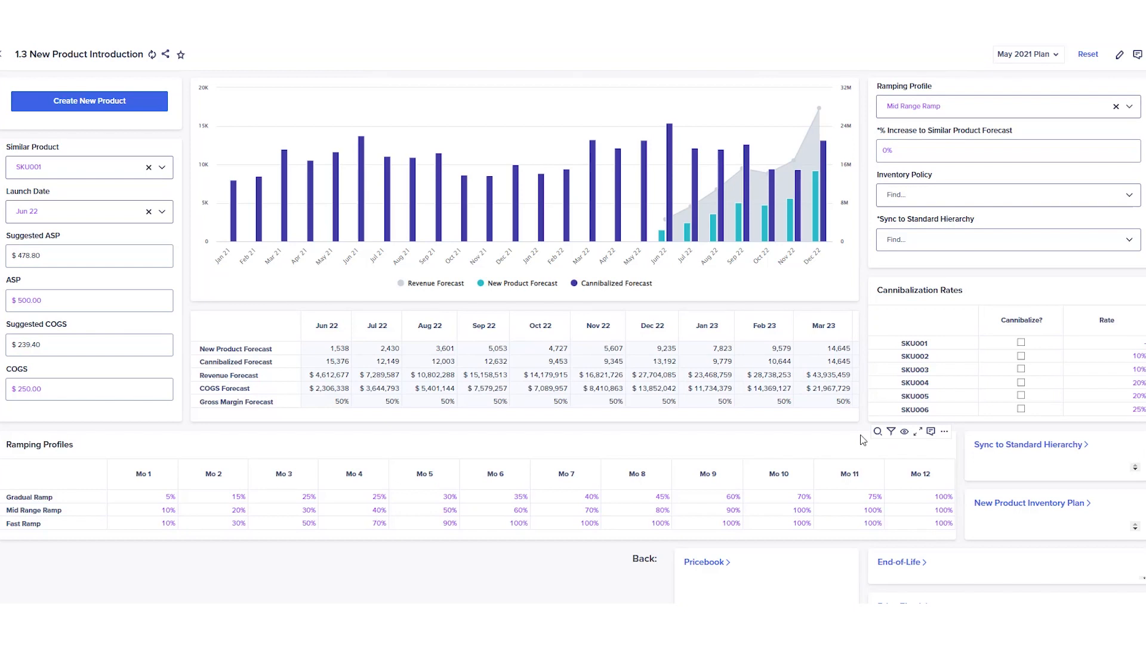
Set the percentage increase to the similar product forecast to 50%.
scroll(862, 440, up, 2)
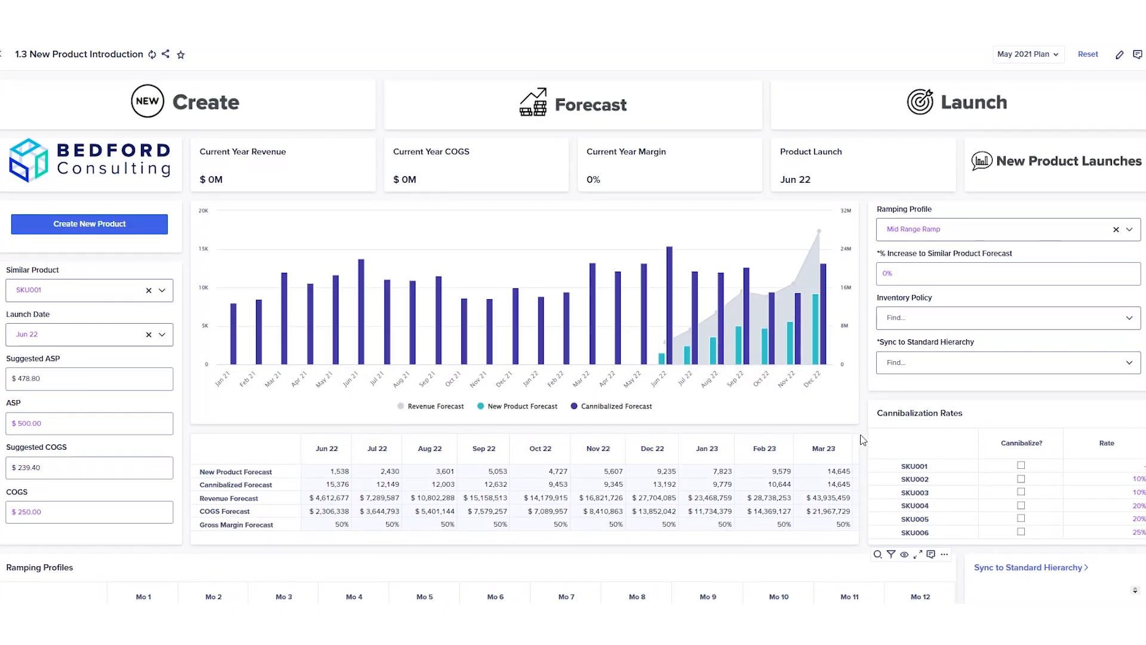
click(892, 273)
key(BackSpace)
text(10)
key(Return)
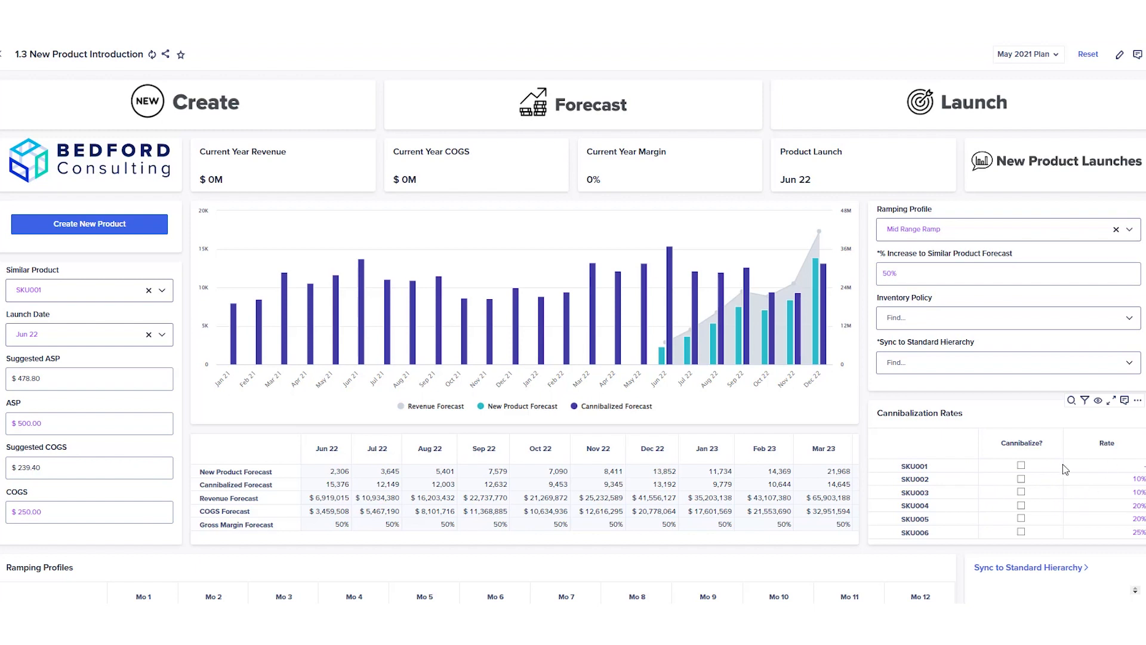
Enable cannibalization for SKU001 and set its cannibalization rate to 50%.
click(1021, 465)
click(1104, 464)
text(1)
key(Return)
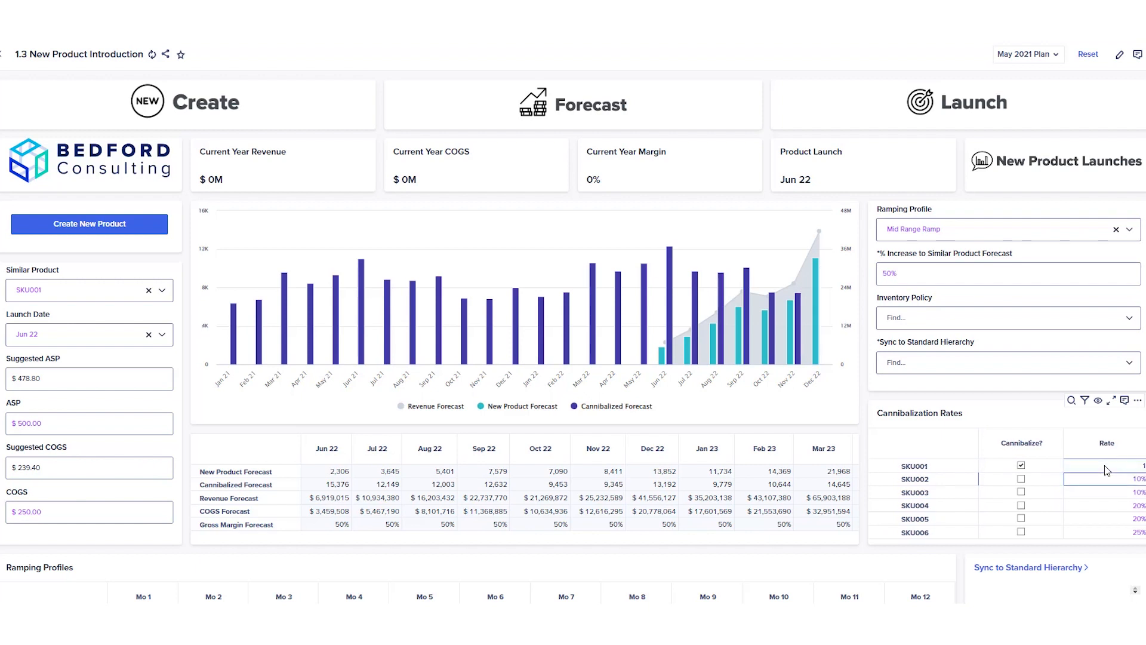
click(1105, 464)
text(0.1)
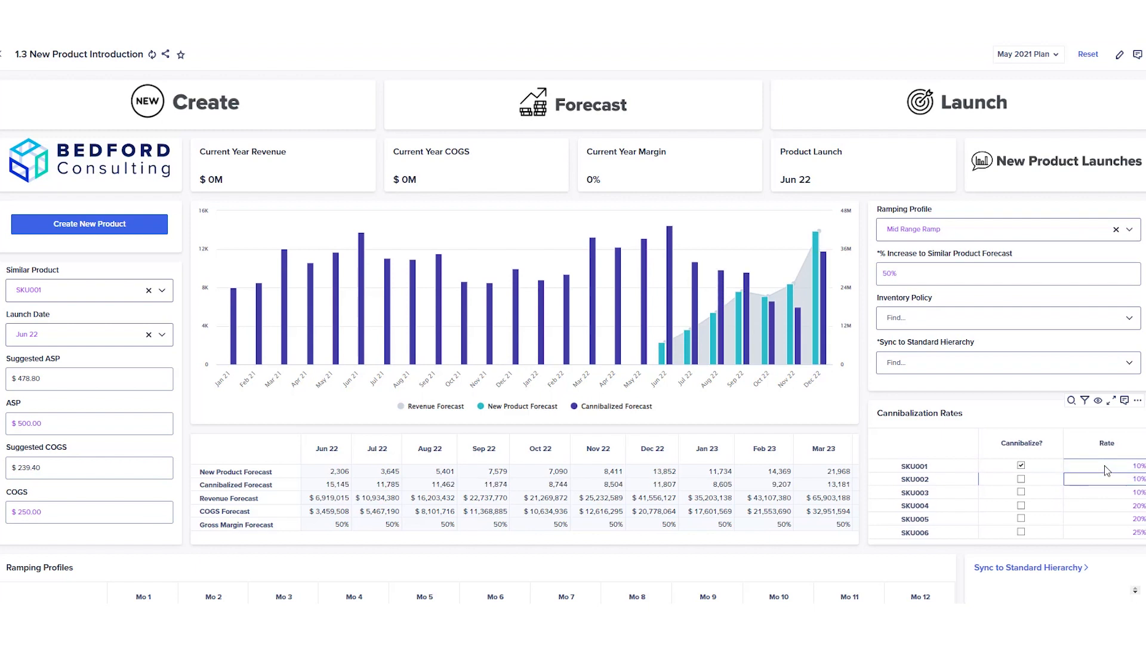
click(1104, 464)
text(0.5)
key(Return)
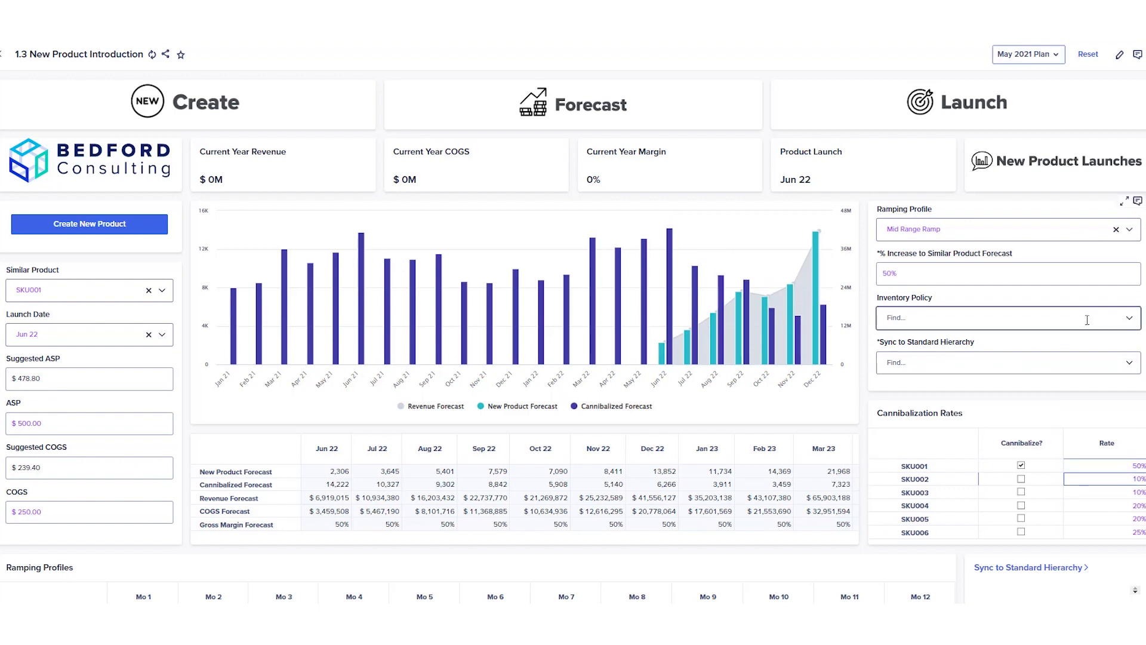
Set the inventory policy to Min Weeks | Forward Average (Weeks of Supply) and sync the product to SKU123 in the standard hierarchy.
click(1129, 319)
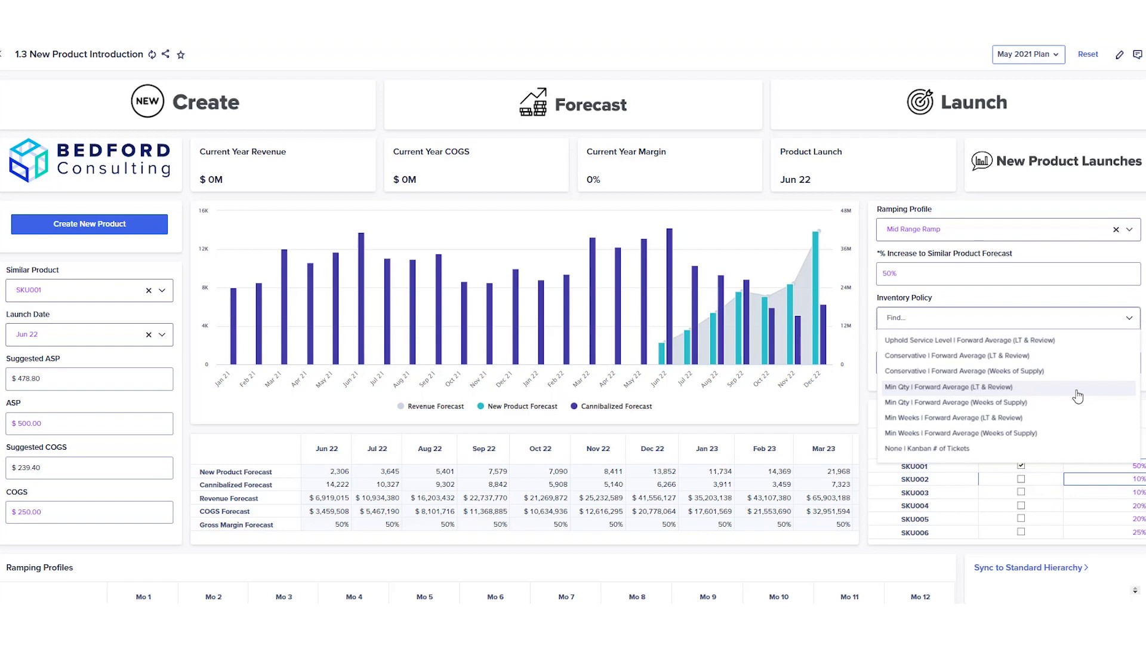
click(1072, 434)
click(961, 368)
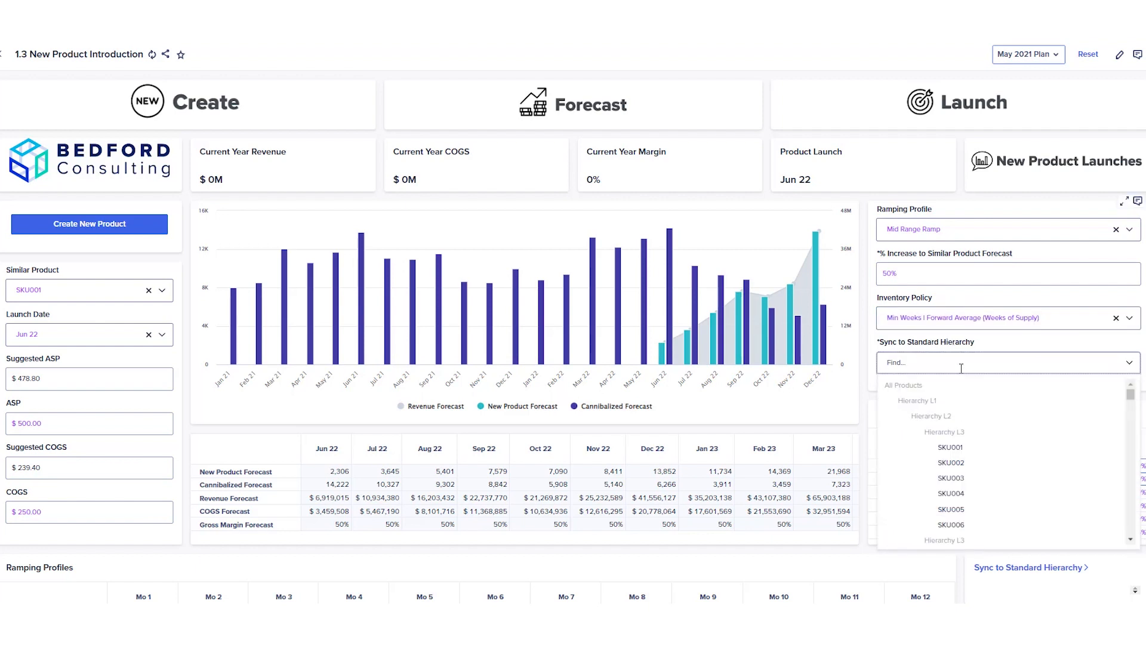
text(SKU123)
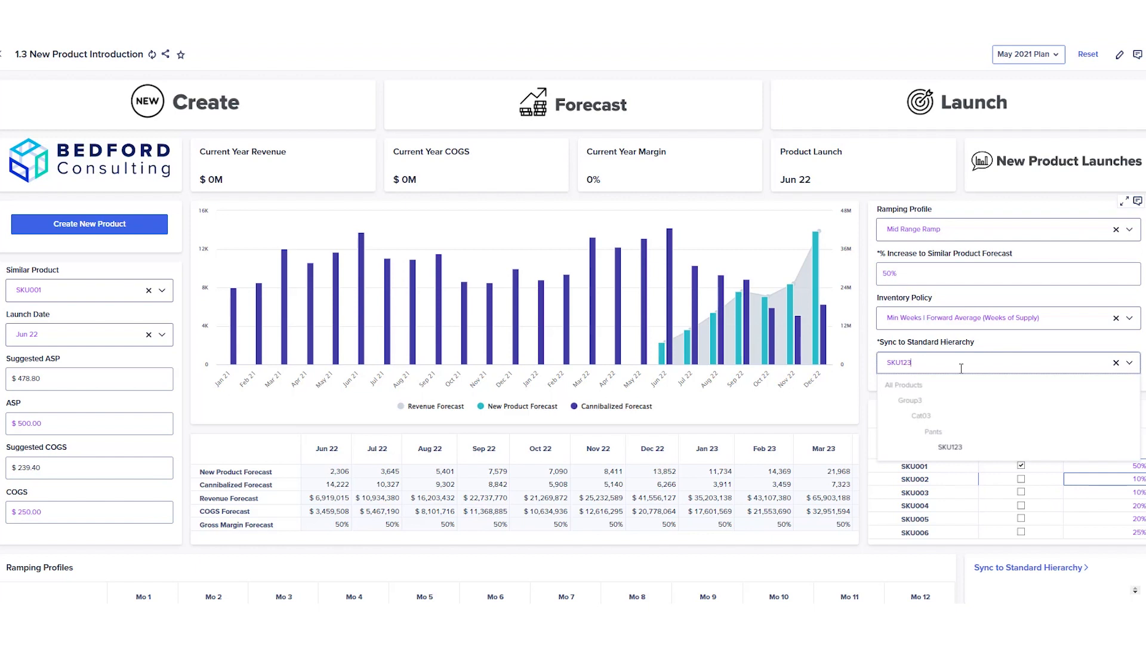
click(1015, 446)
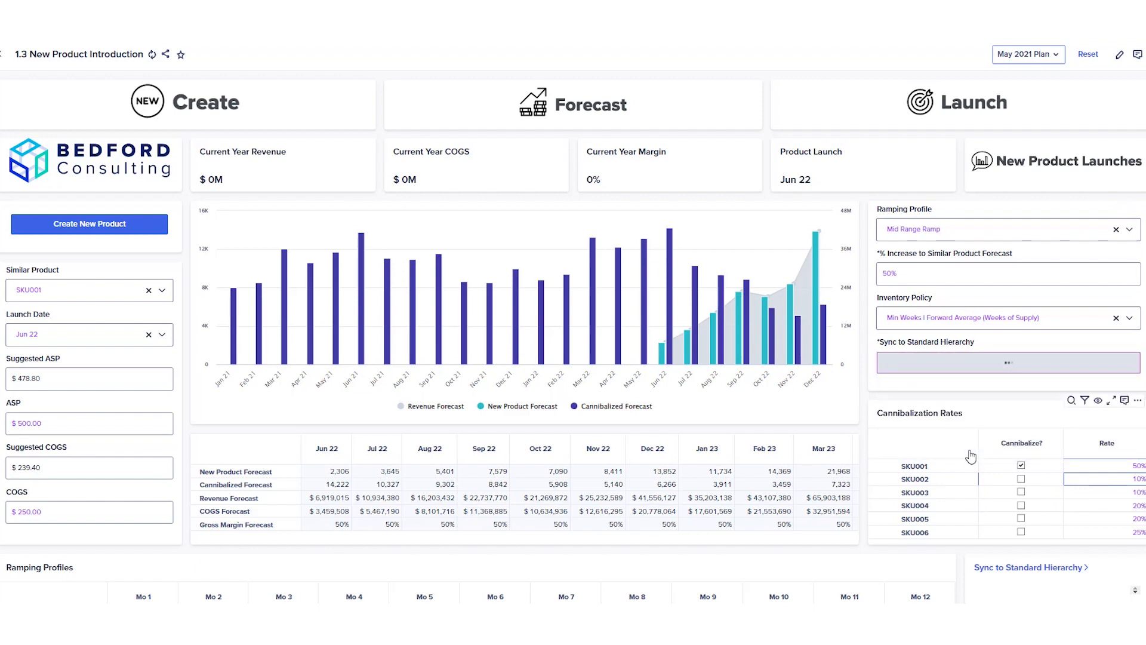